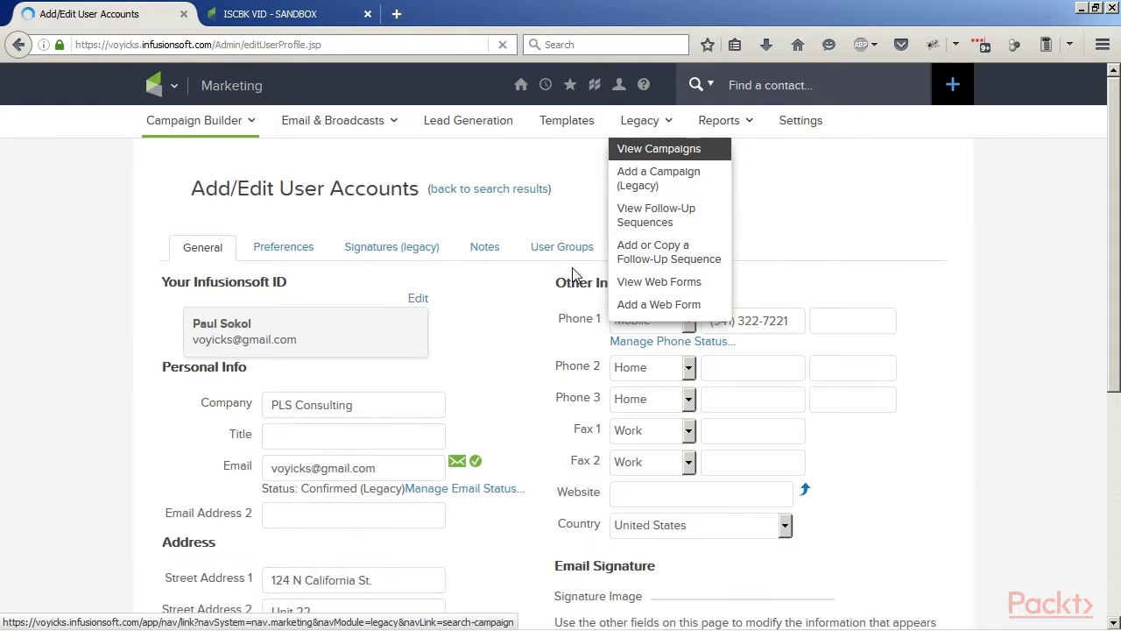
# Scroll down to review the rest of the user profile
pyautogui.scroll(-2, 528, 404)
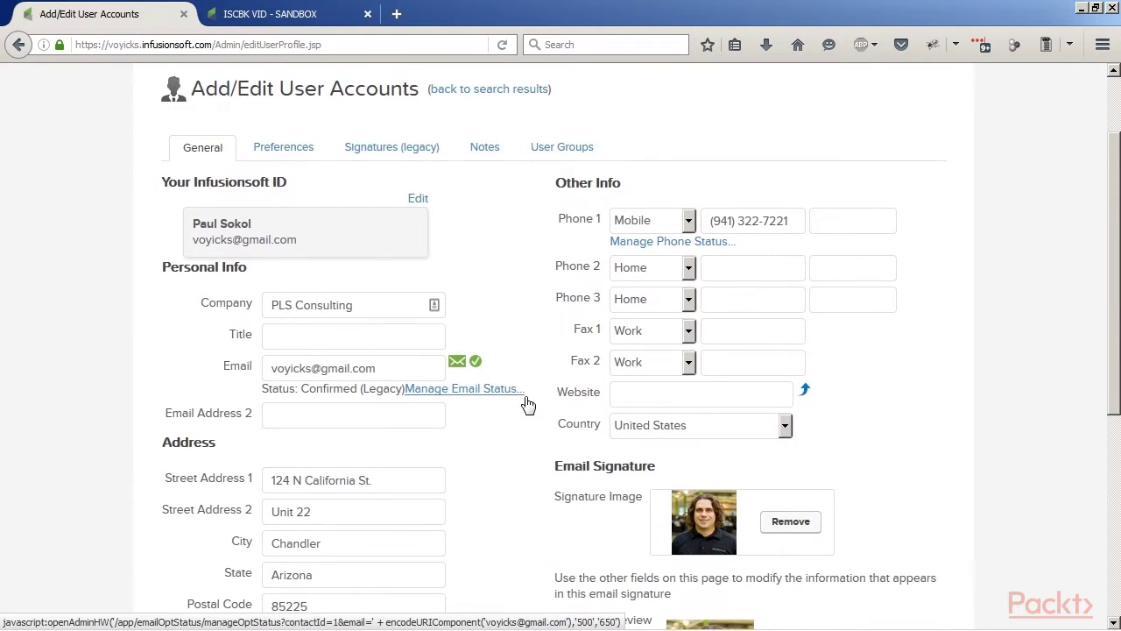
pyautogui.scroll(-4, 528, 403)
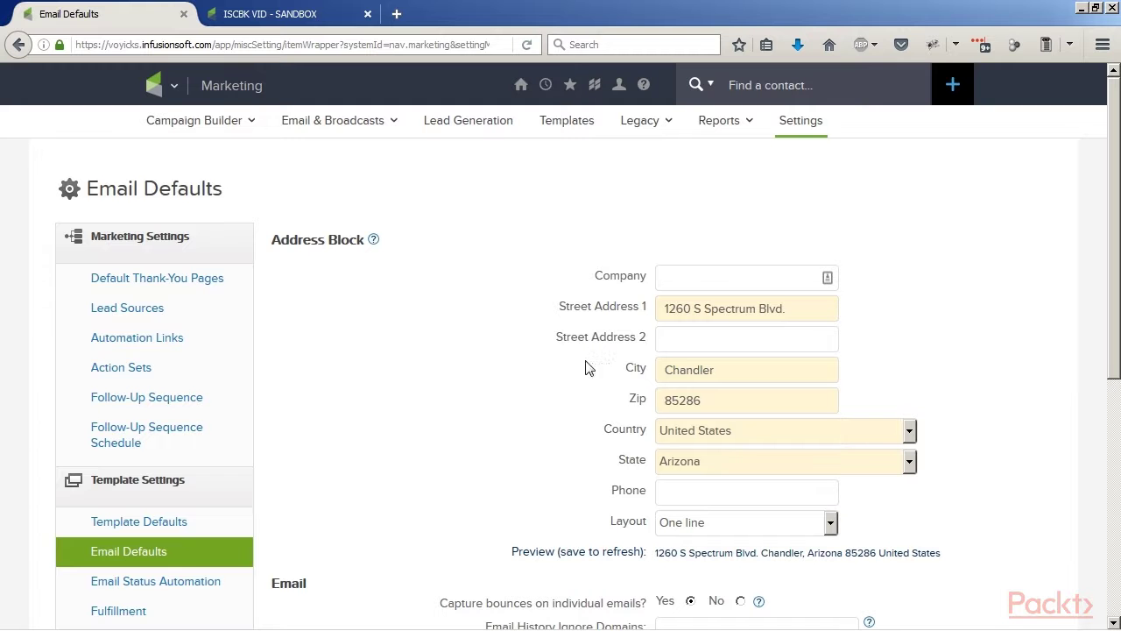
# Change the Address Block Layout from One line to Multi-line and save Email Defaults
pyautogui.click(732, 535)
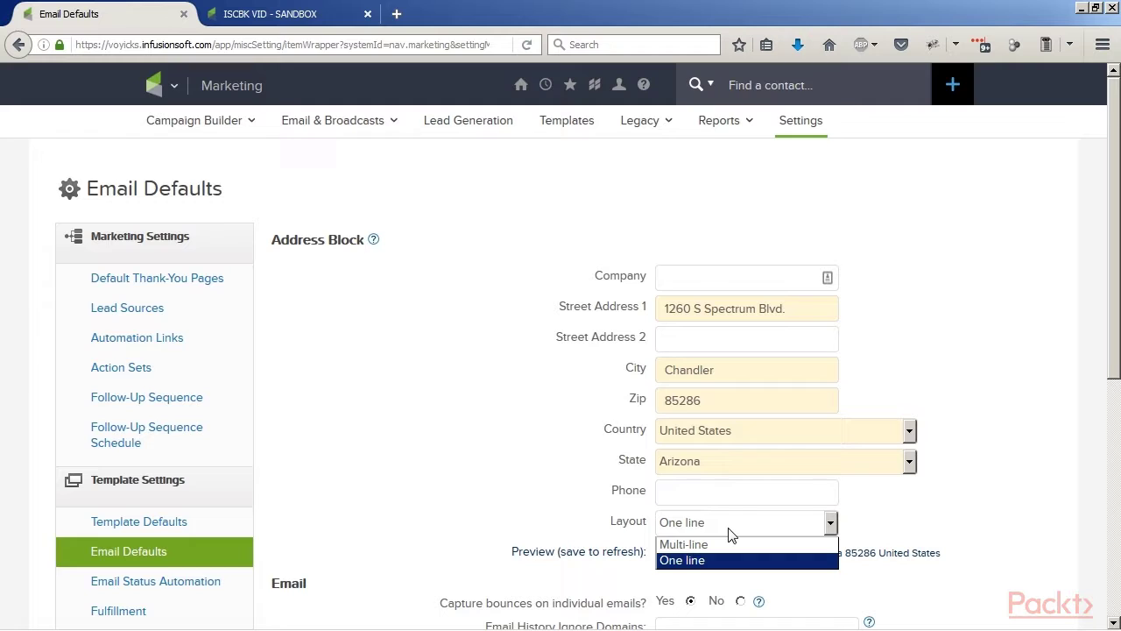
pyautogui.click(733, 535)
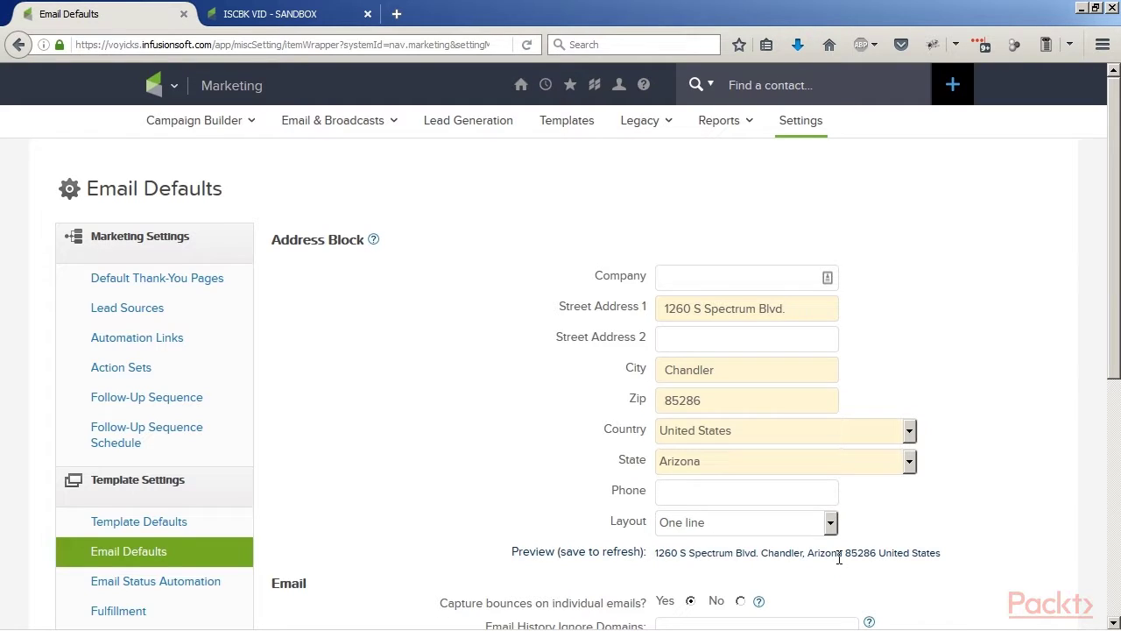
pyautogui.click(790, 526)
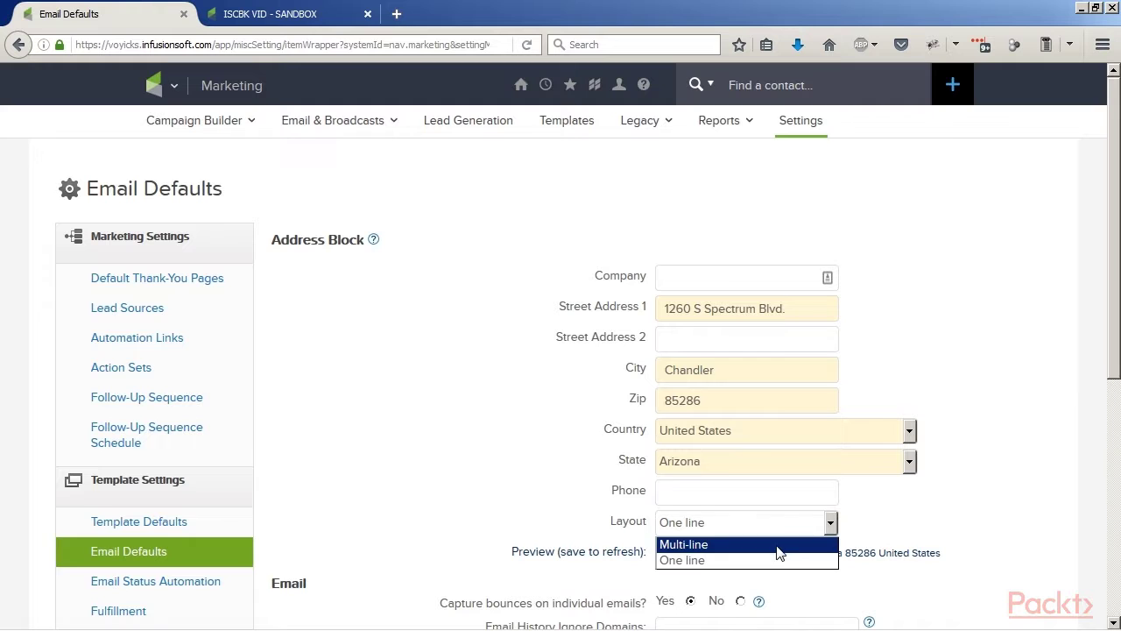
pyautogui.click(778, 544)
pyautogui.scroll(-5, 410, 489)
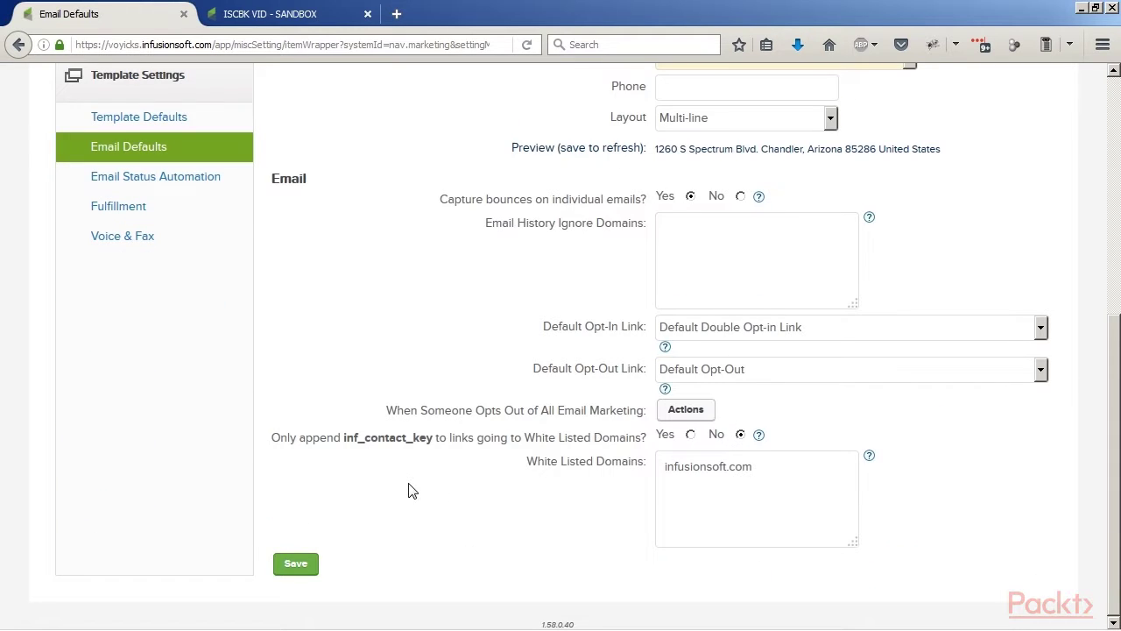
pyautogui.click(303, 566)
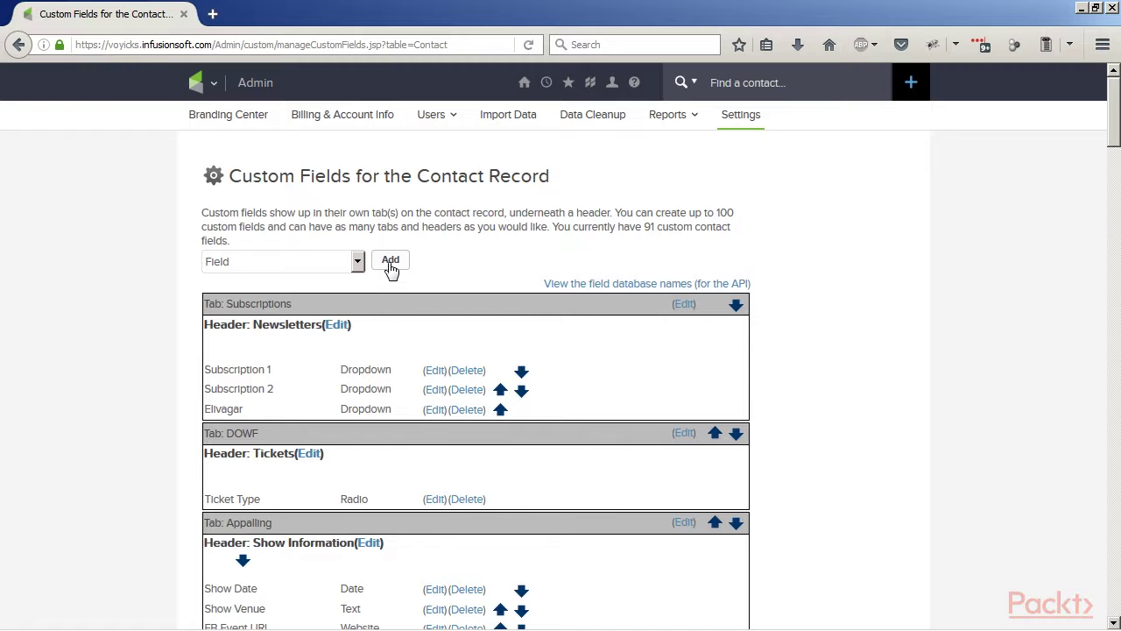
# Add a new custom contact field named 'Infusionsoft Video Course'
pyautogui.click(391, 261)
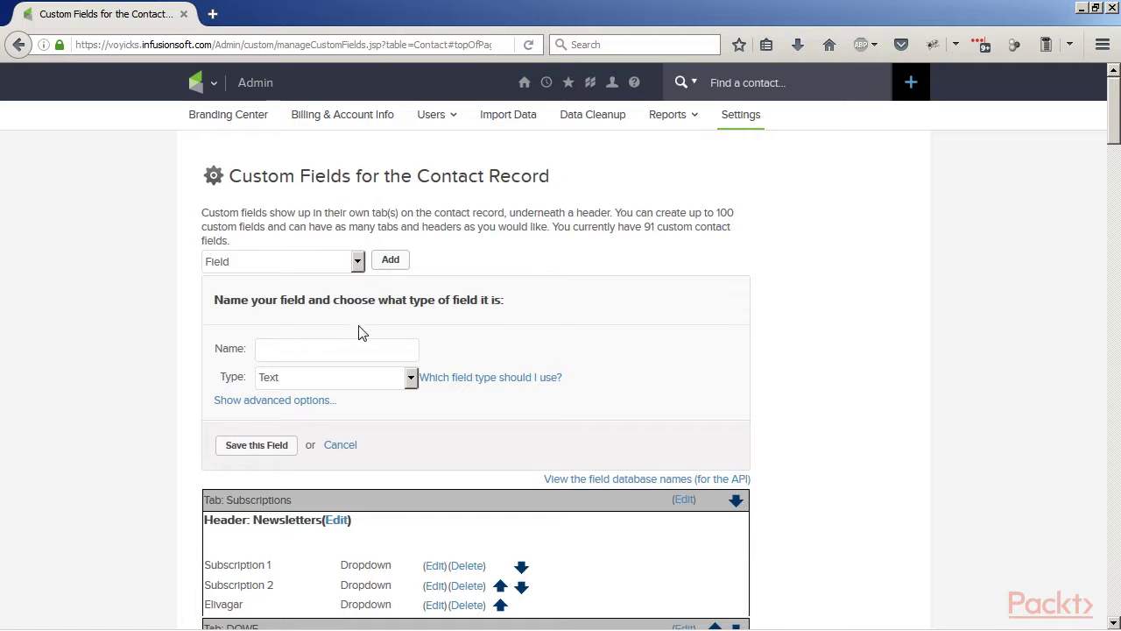
pyautogui.write('InfusionsoftVIdeo C')
pyautogui.press('BackSpace')
pyautogui.press('BackSpace')
pyautogui.press('BackSpace')
pyautogui.press('BackSpace')
pyautogui.press('BackSpace')
pyautogui.press('BackSpace')
pyautogui.write('ideo Course')
# In advanced options, place the field under the Subscriptions tab and Newsletters header
pyautogui.click(315, 401)
pyautogui.scroll(-2, 411, 412)
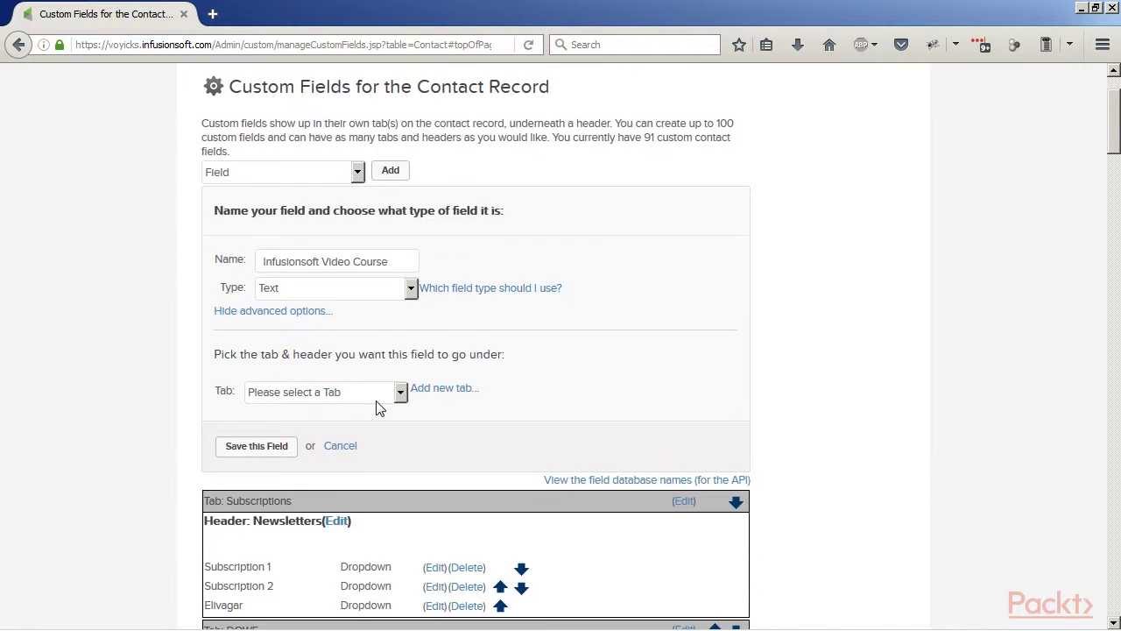
pyautogui.click(378, 399)
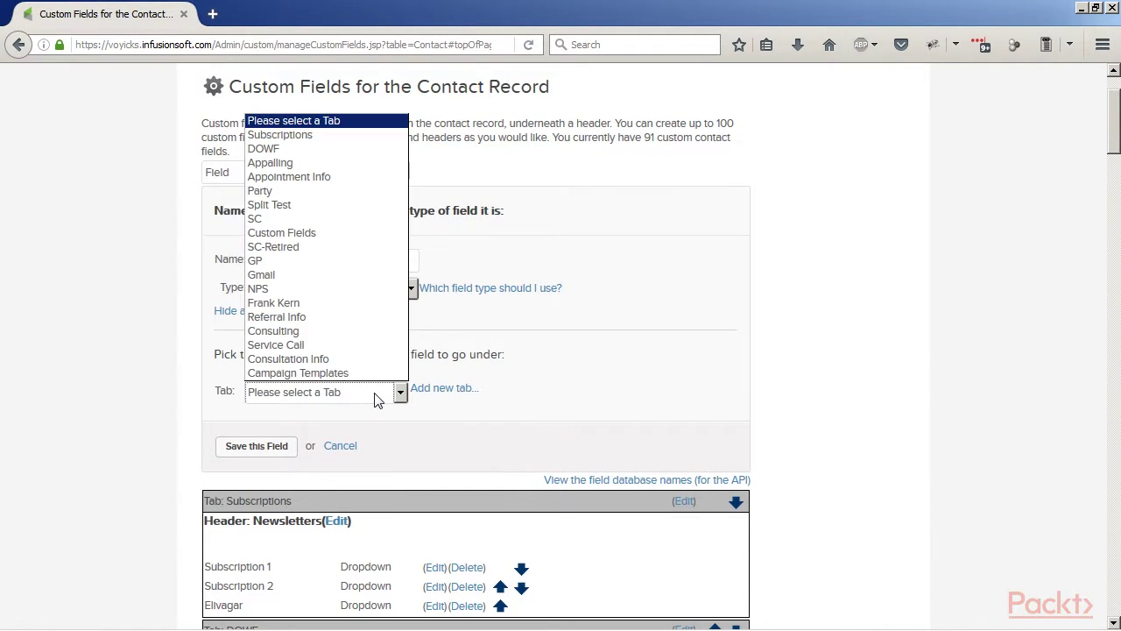
pyautogui.click(289, 135)
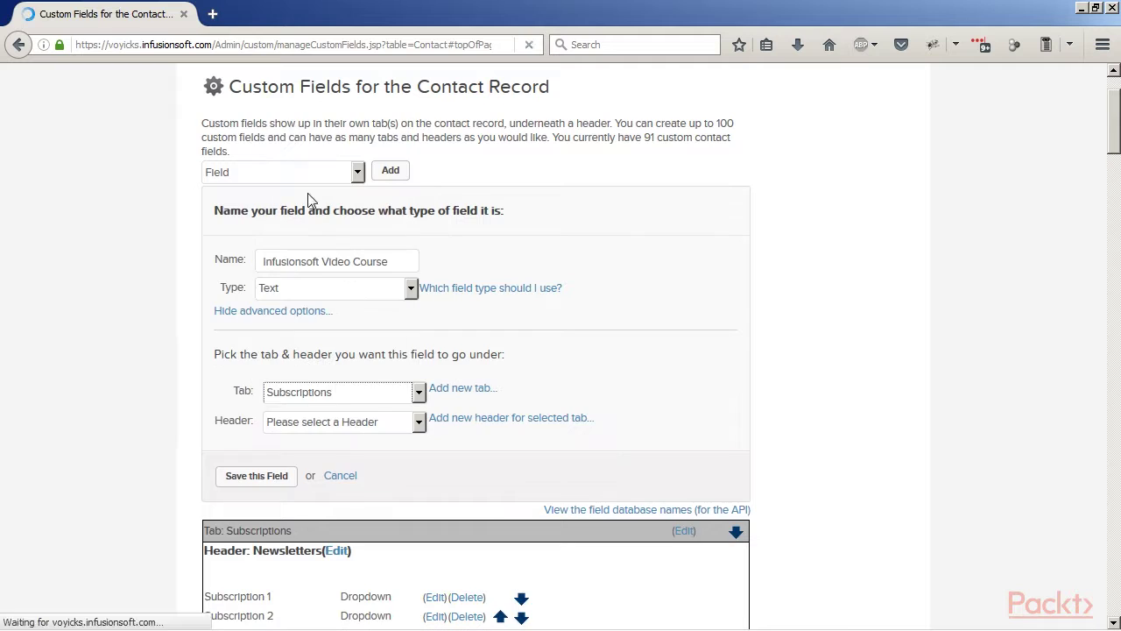
pyautogui.click(354, 427)
pyautogui.click(361, 455)
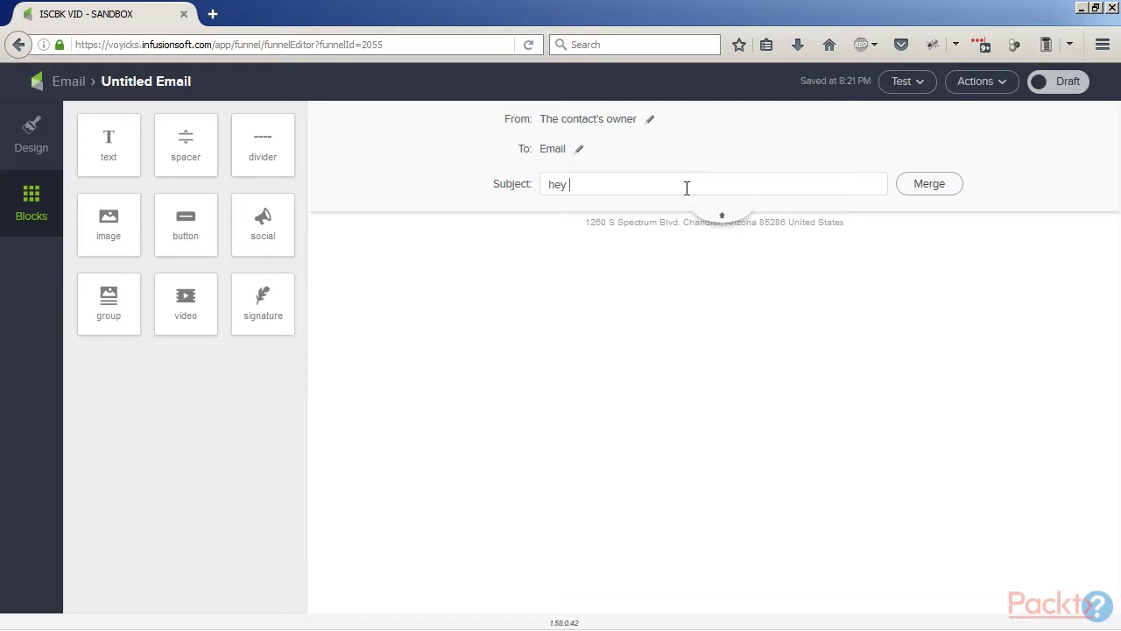
# Show the merge fields available for the email subject line
pyautogui.click(922, 191)
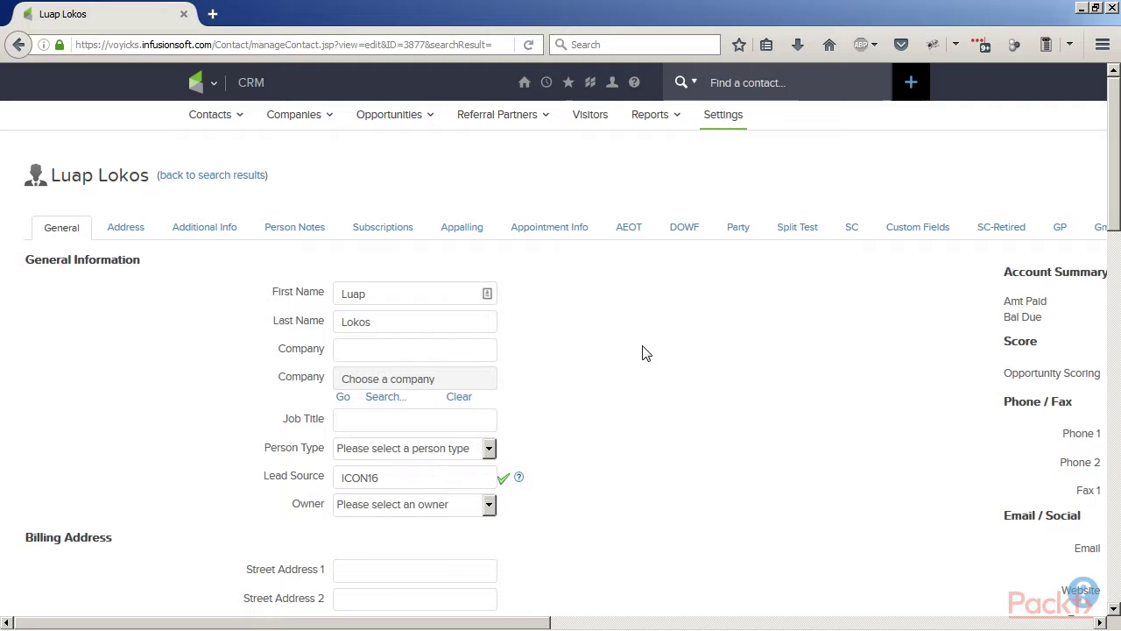
# Fill out the ADMIN appointment-confirmation form with an appointment date of the 19th
pyautogui.scroll(-7, 643, 353)
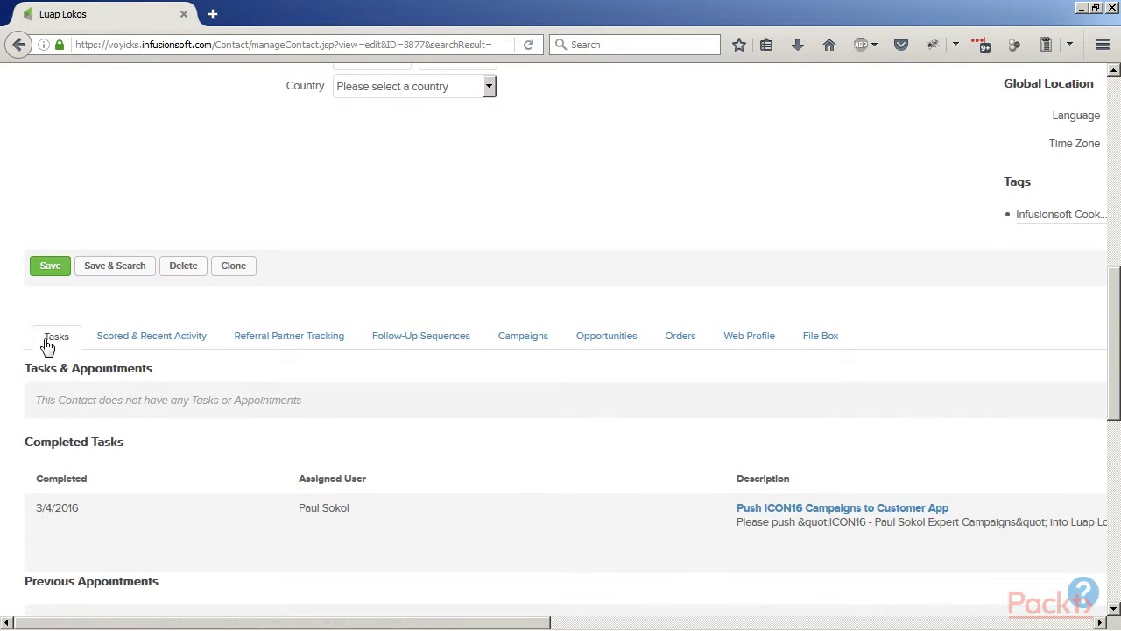
pyautogui.scroll(-5, 585, 408)
pyautogui.scroll(-3, 588, 408)
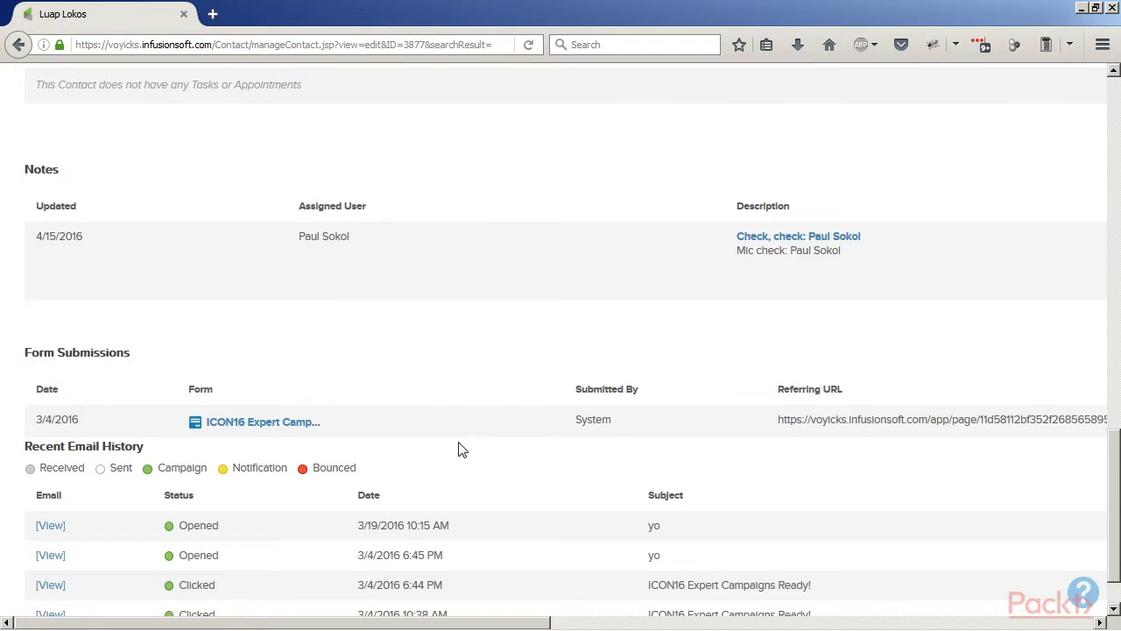
pyautogui.hscroll(10, 490, 411)
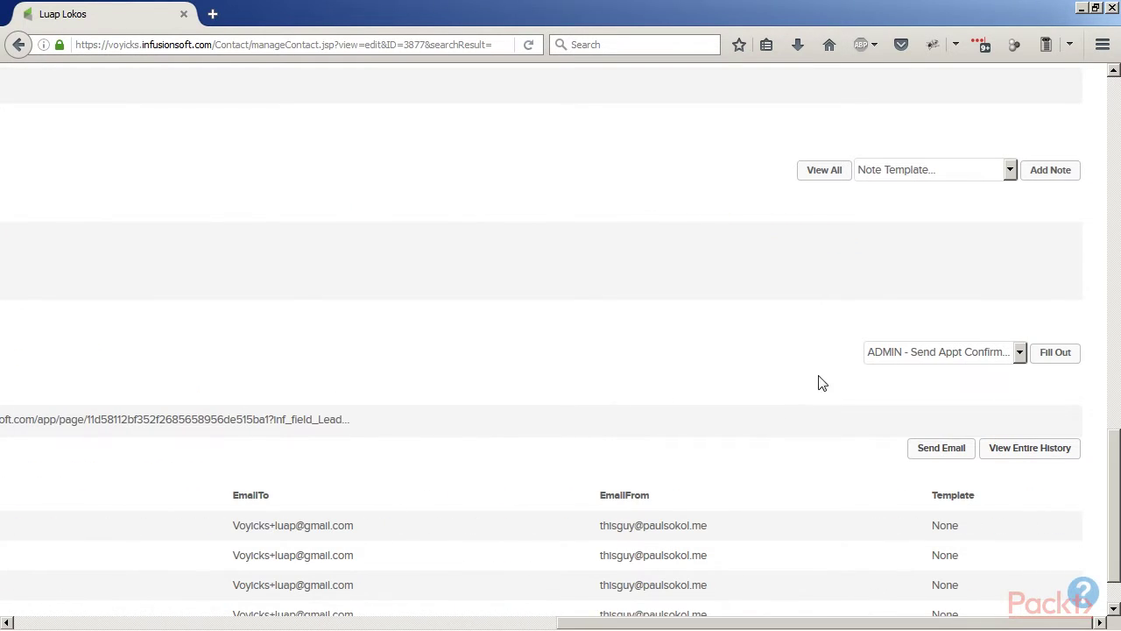
pyautogui.click(897, 356)
pyautogui.click(885, 430)
pyautogui.click(1054, 359)
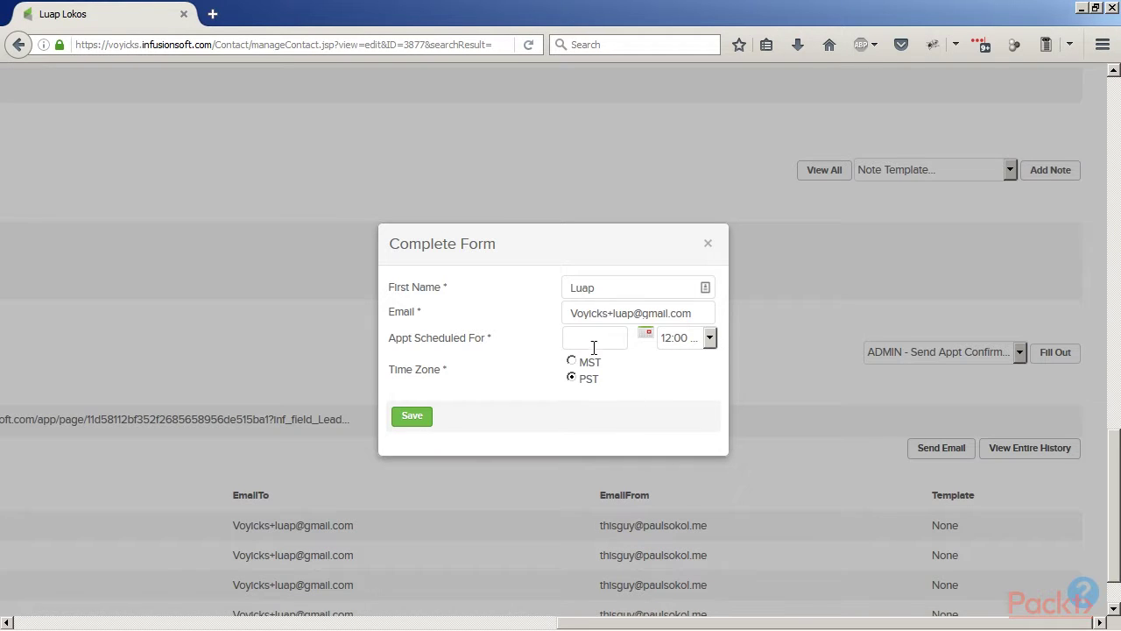
pyautogui.click(646, 337)
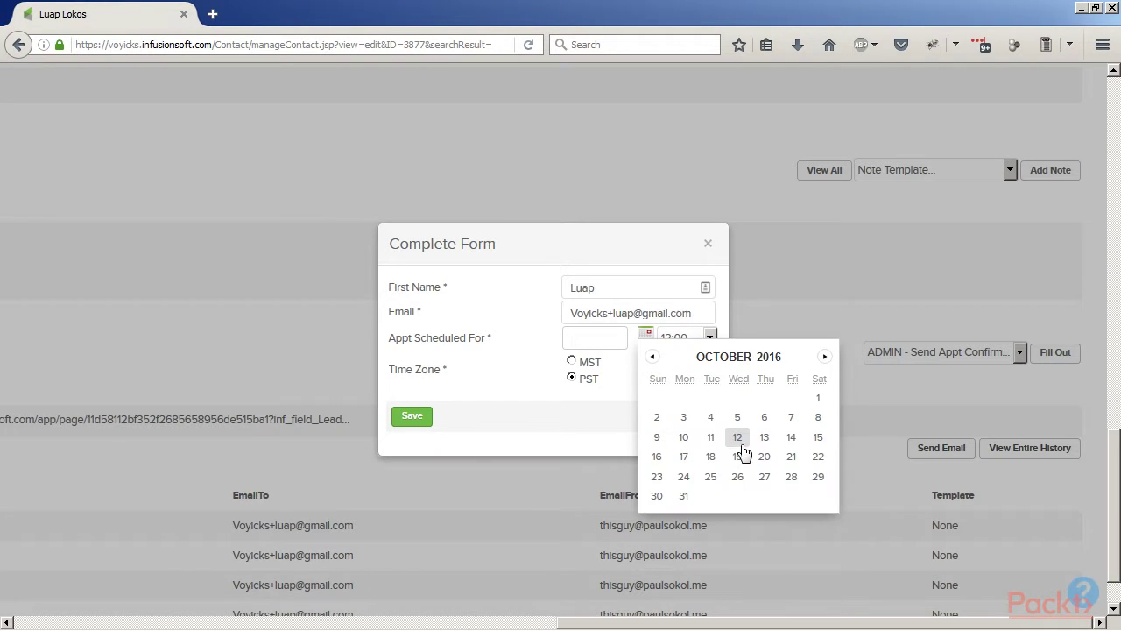
pyautogui.click(737, 455)
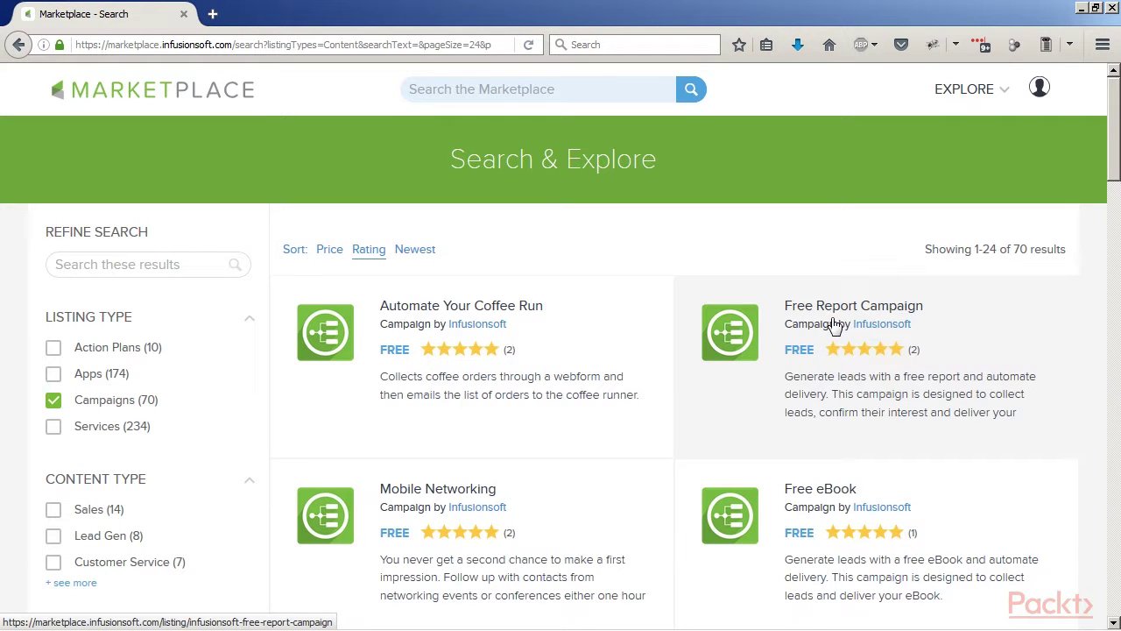
# Search the Marketplace campaign results for 'sell'
pyautogui.click(81, 269)
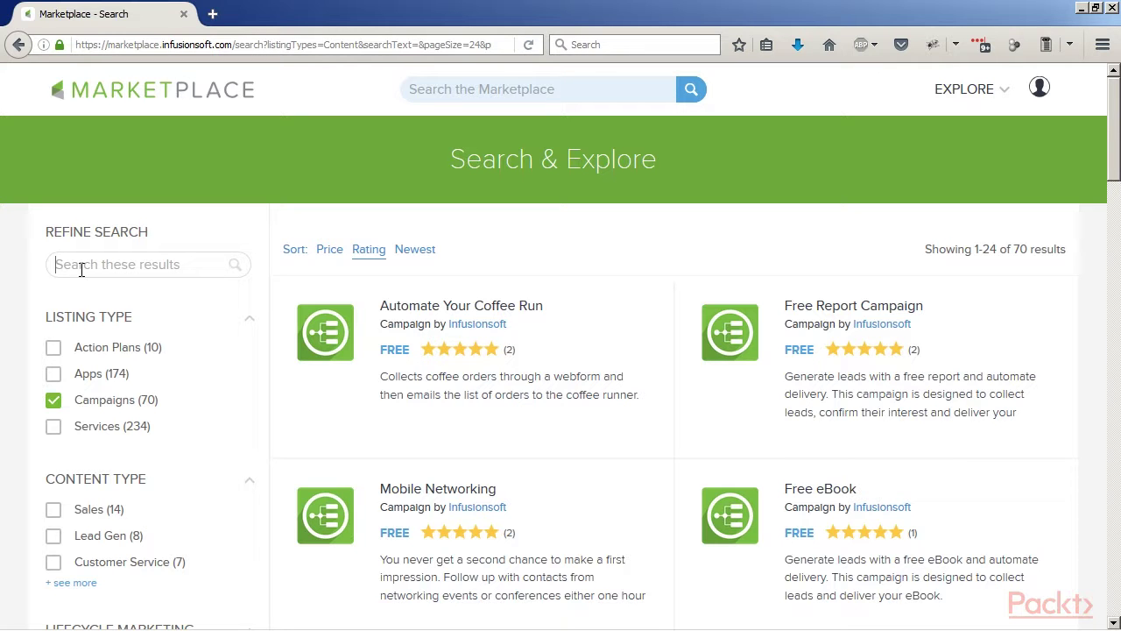
pyautogui.write('sell')
pyautogui.press('Return')
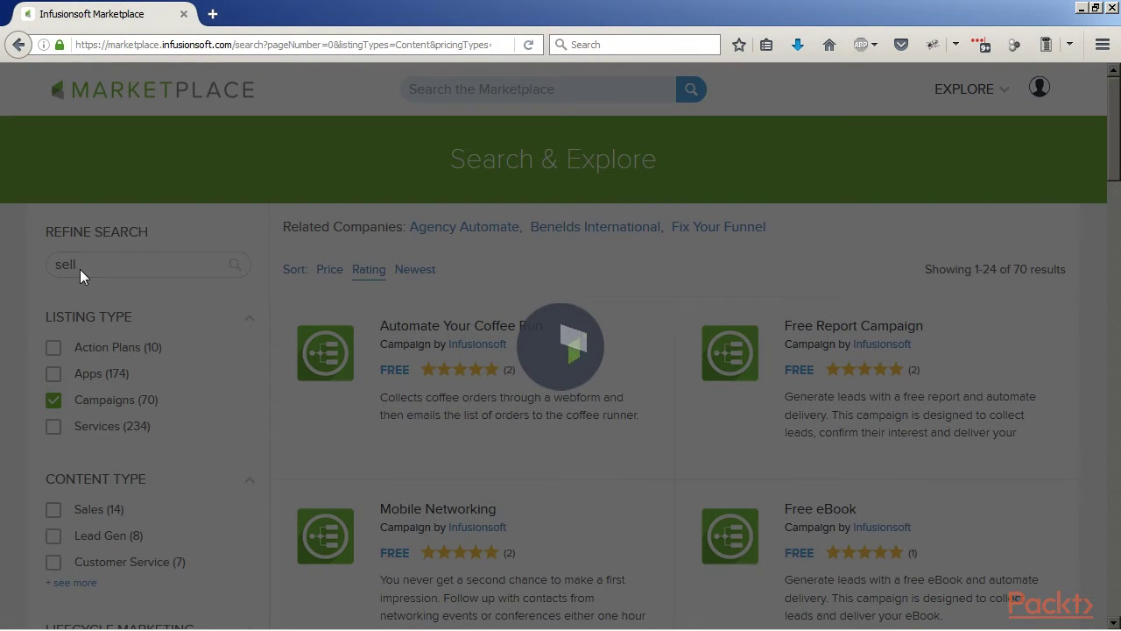
# Add a Tag applied goal named 'Auto-Start Campaign B' and connect it to Campaign B
pyautogui.moveTo(206, 237); pyautogui.dragTo(450, 417)
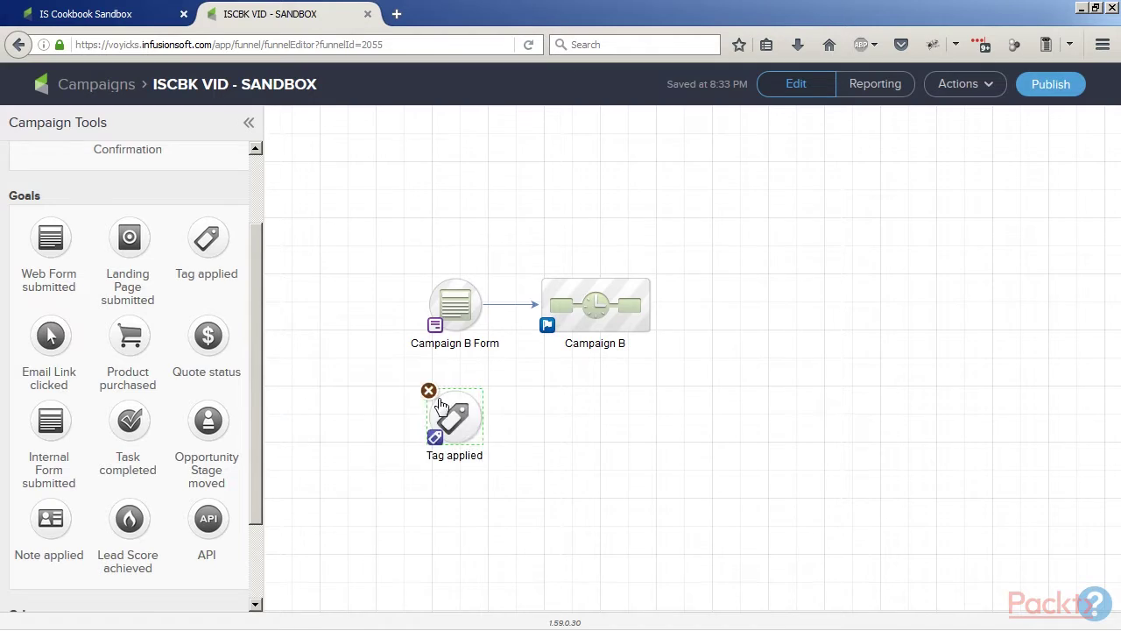
pyautogui.doubleClick(442, 405)
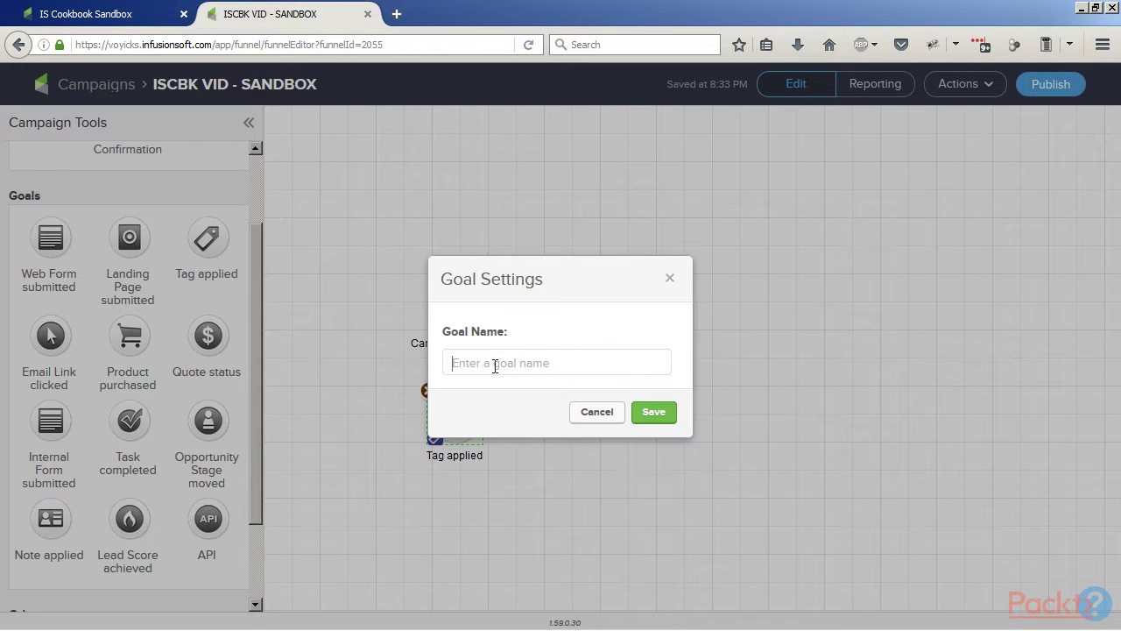
pyautogui.write('Auto-Start Campaign B')
pyautogui.click(652, 411)
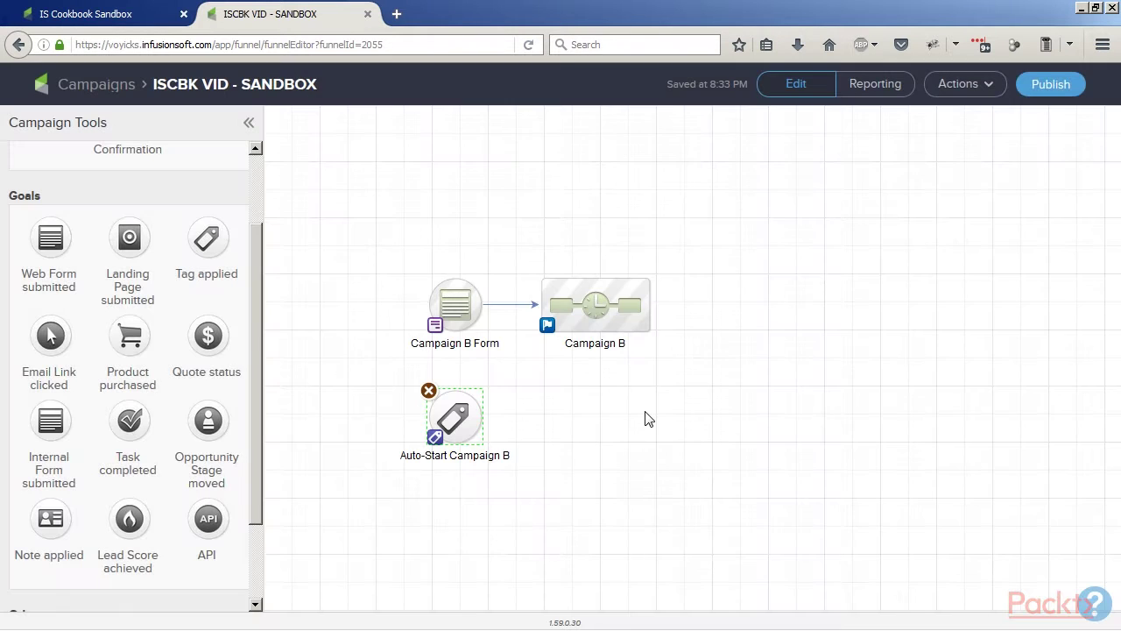
pyautogui.moveTo(482, 417); pyautogui.dragTo(574, 339)
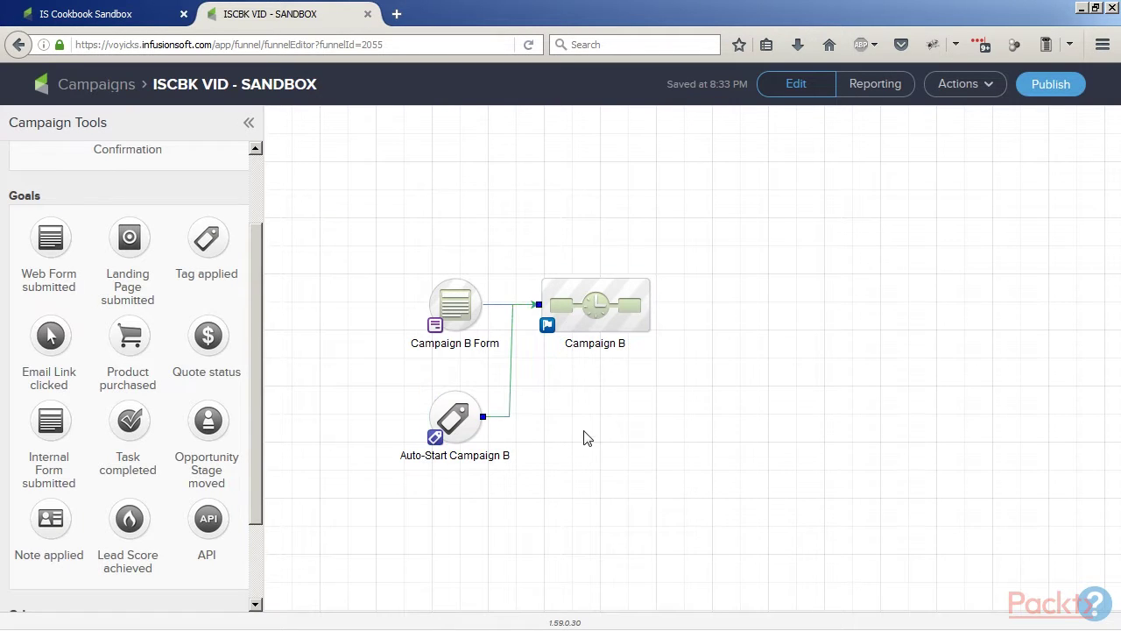
# Open the goal's tag settings and search the tag list for 'start c'
pyautogui.doubleClick(462, 417)
pyautogui.click(512, 348)
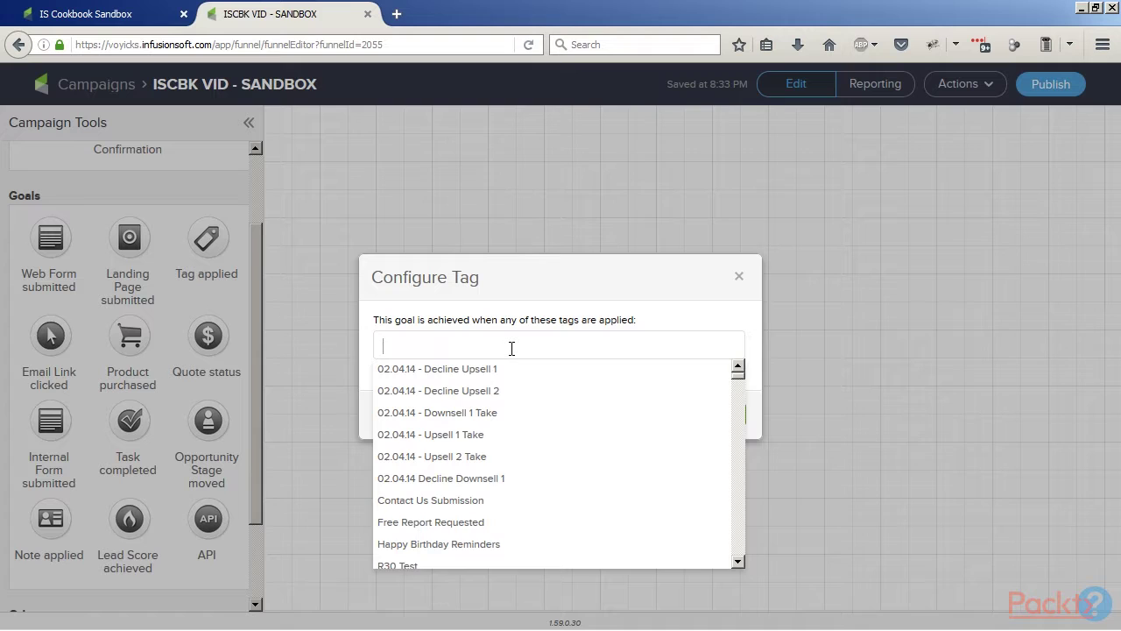
pyautogui.write('start ')
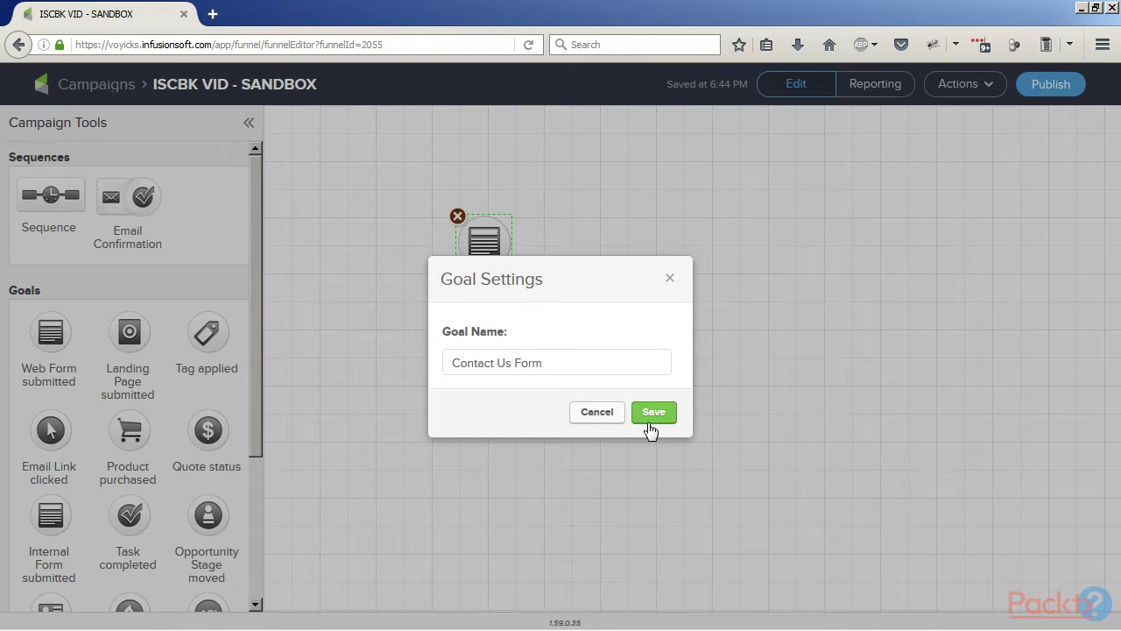
# Save the goal name 'Contact Us Form' and drop a new sequence to its right
pyautogui.click(653, 429)
pyautogui.moveTo(51, 195); pyautogui.dragTo(727, 211)
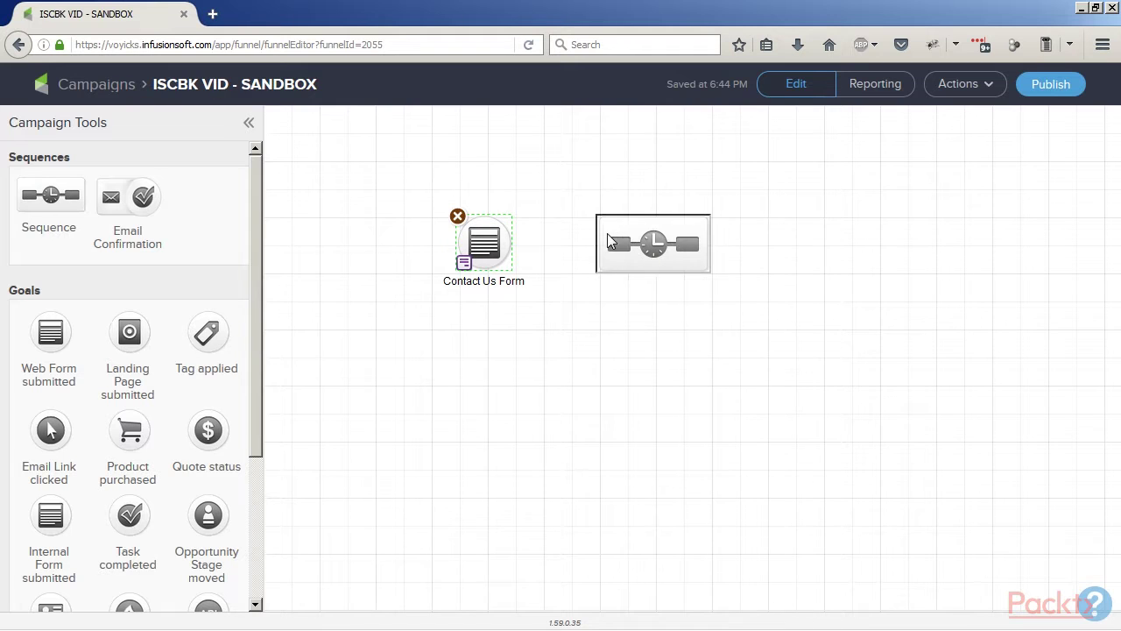
pyautogui.moveTo(510, 250)
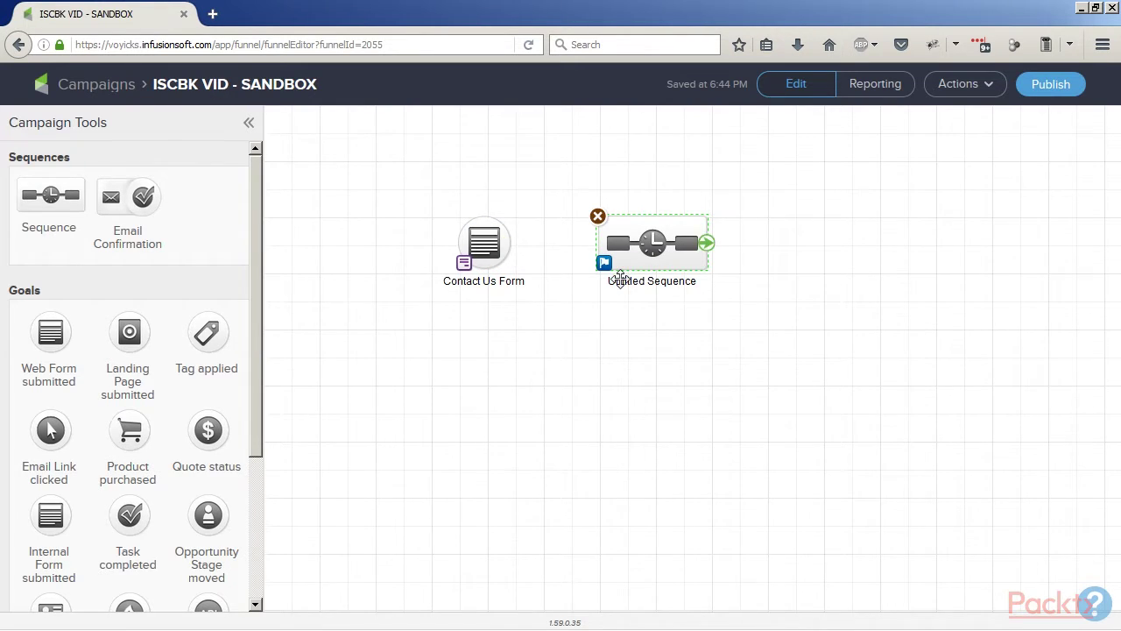
# Rename the untitled sequence to 'Task to Follow Up'
pyautogui.click(621, 280)
pyautogui.write('Task to FOll')
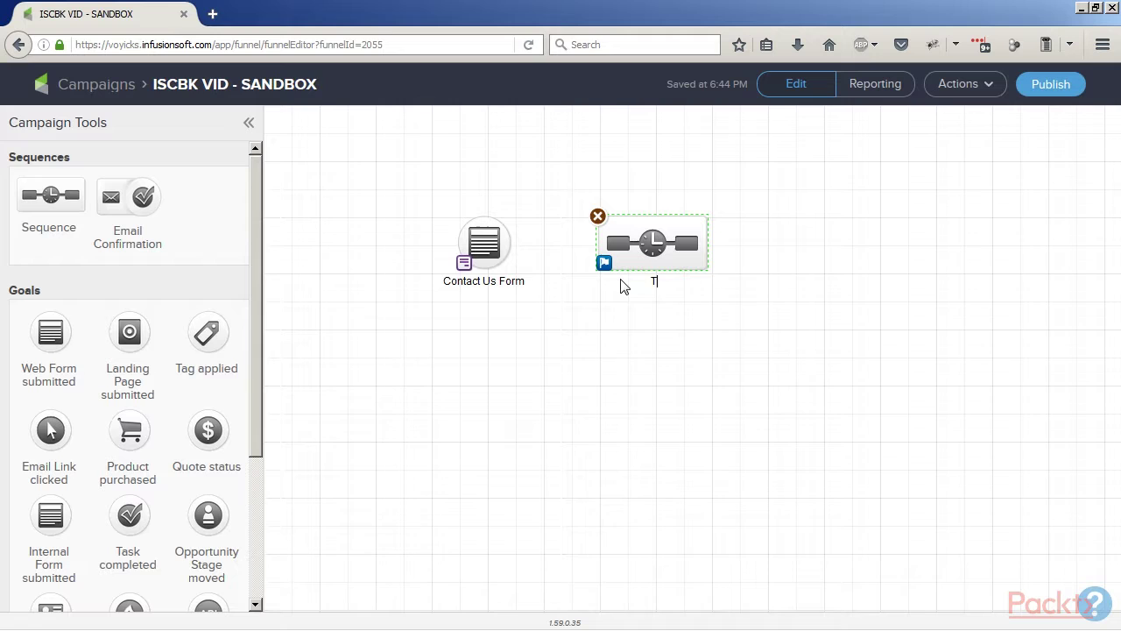
pyautogui.press('BackSpace')
pyautogui.press('BackSpace')
pyautogui.press('BackSpace')
pyautogui.write('ollow Up')
pyautogui.click(581, 328)
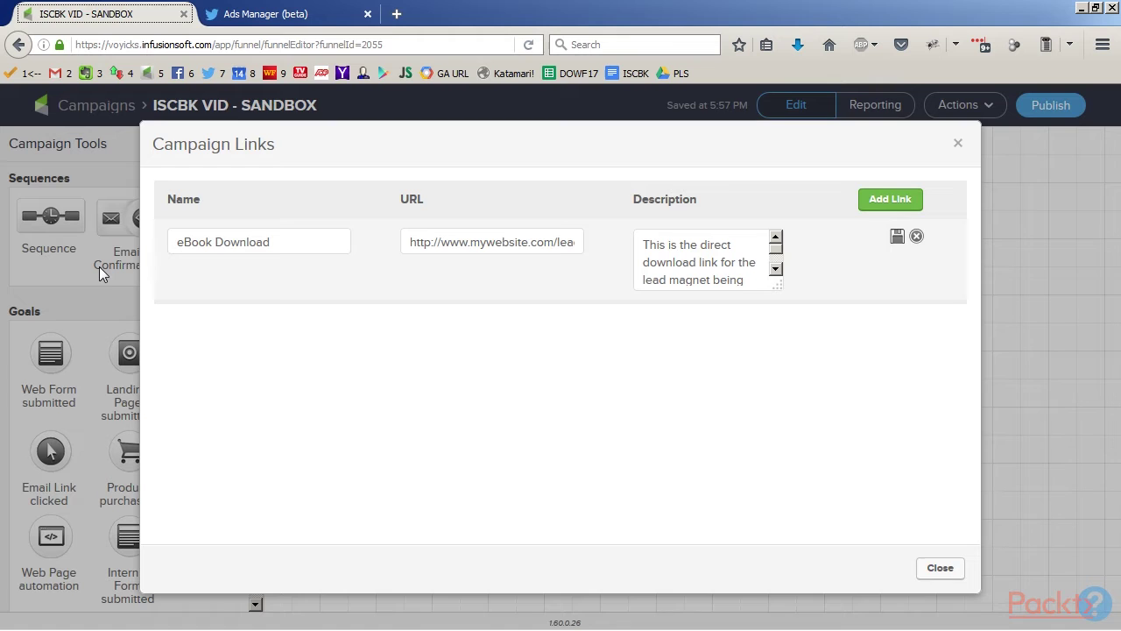
# Save the eBook Download link, close Campaign Links, and open the eBook Delivery sequence
pyautogui.click(898, 239)
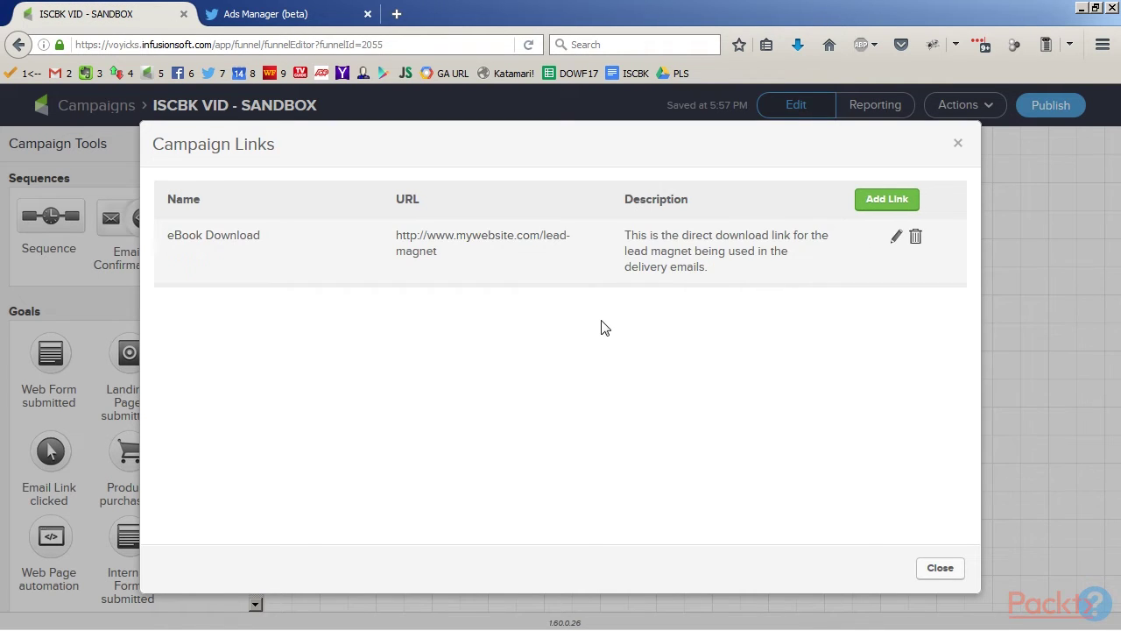
pyautogui.tripleClick(464, 263)
pyautogui.click(455, 261)
pyautogui.click(922, 575)
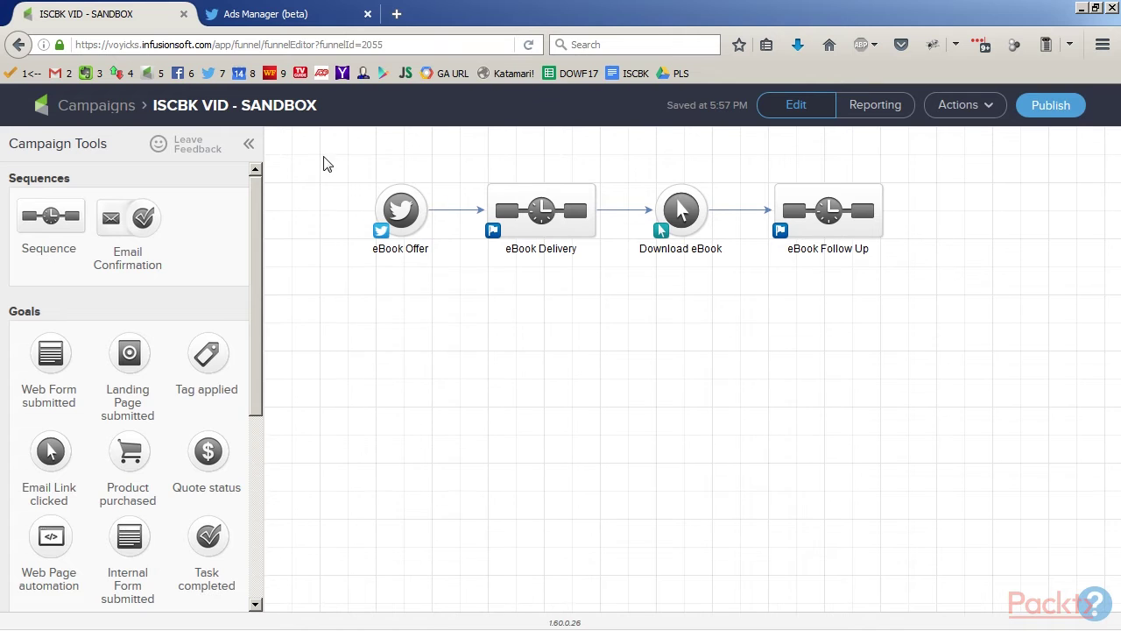
pyautogui.moveTo(410, 221)
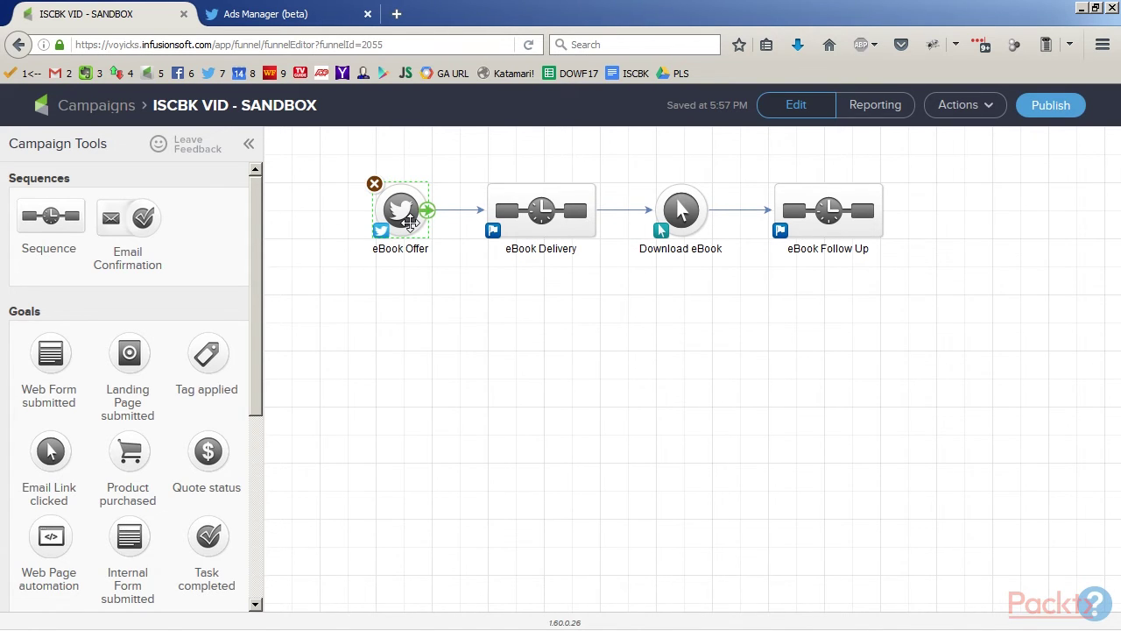
pyautogui.doubleClick(541, 210)
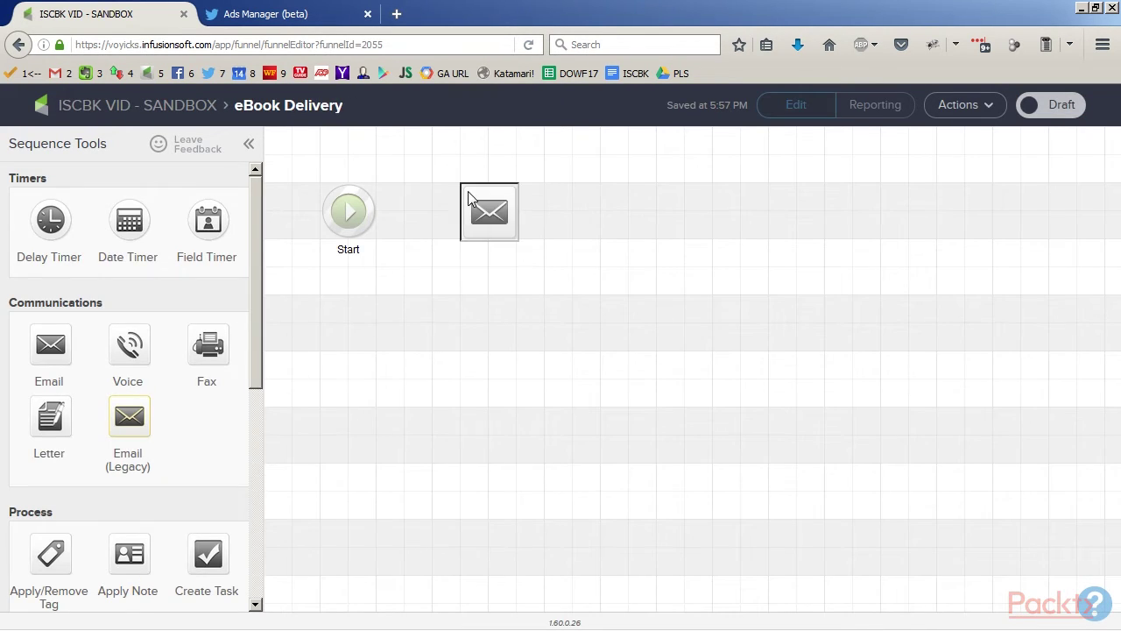